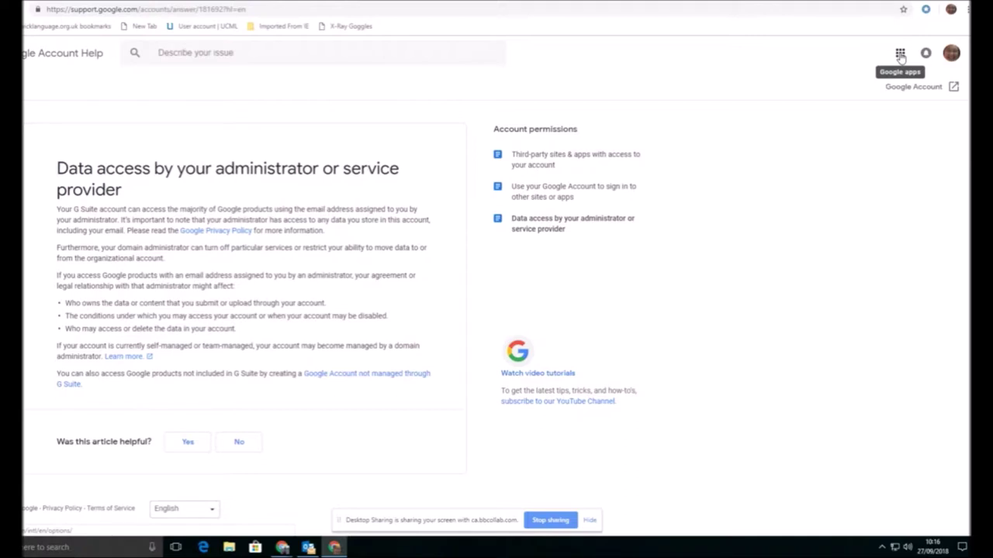
Step: Switch to Google Drive, create a new folder named Demo in My Drive and open it
left_click(901, 55)
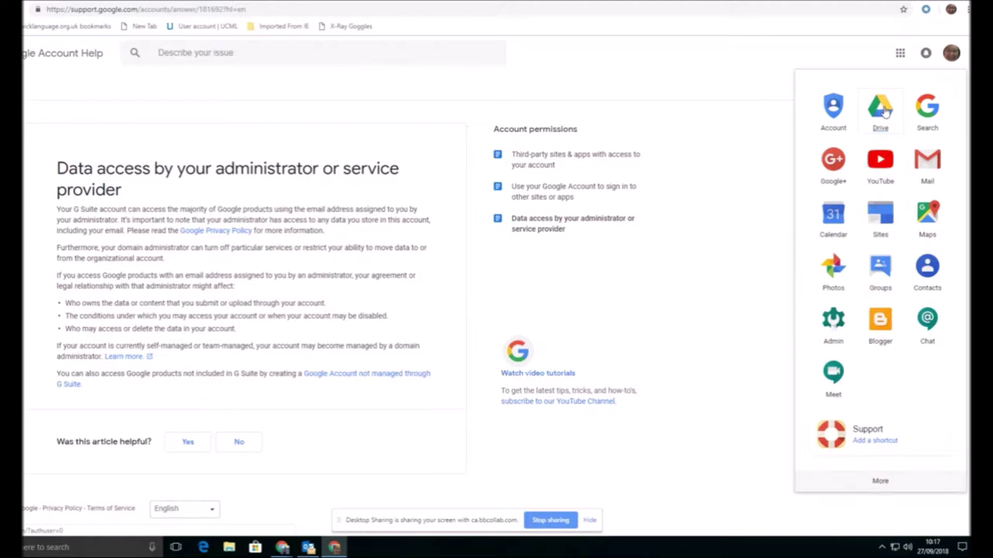
left_click(883, 110)
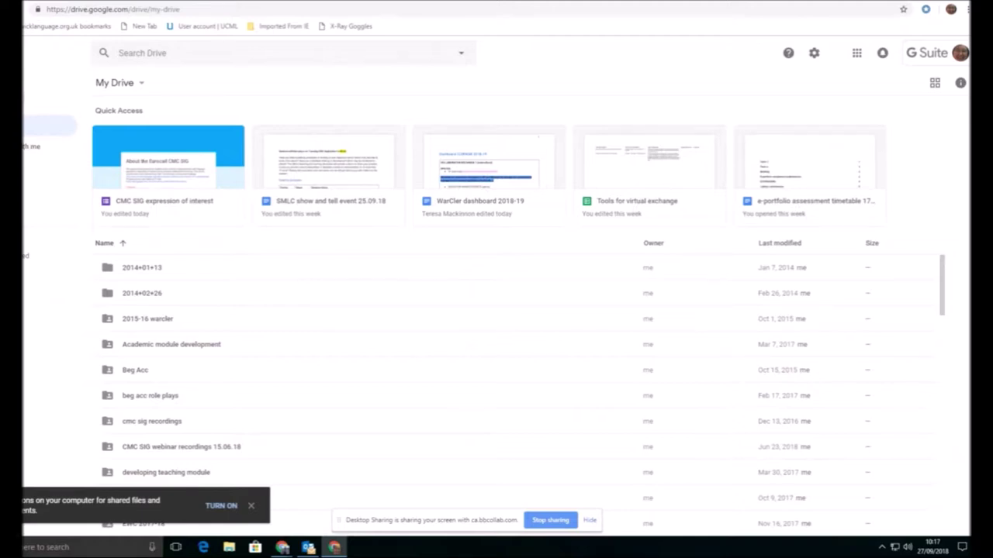
key("c")
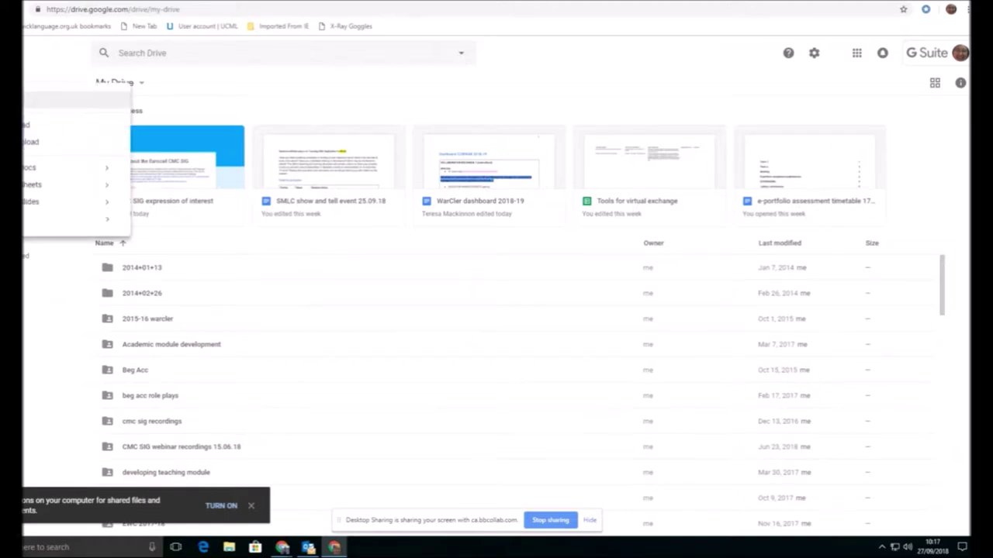
key("Return")
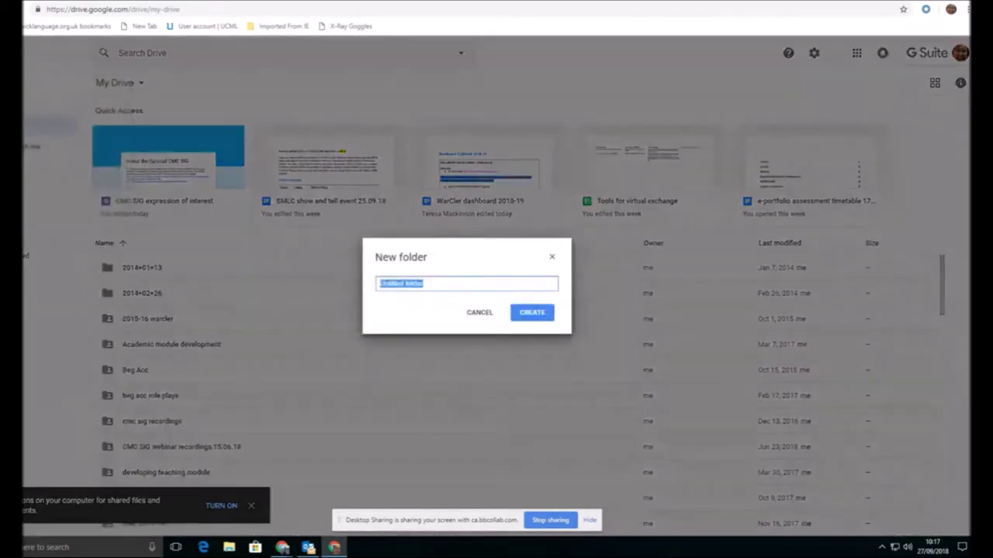
key("BackSpace")
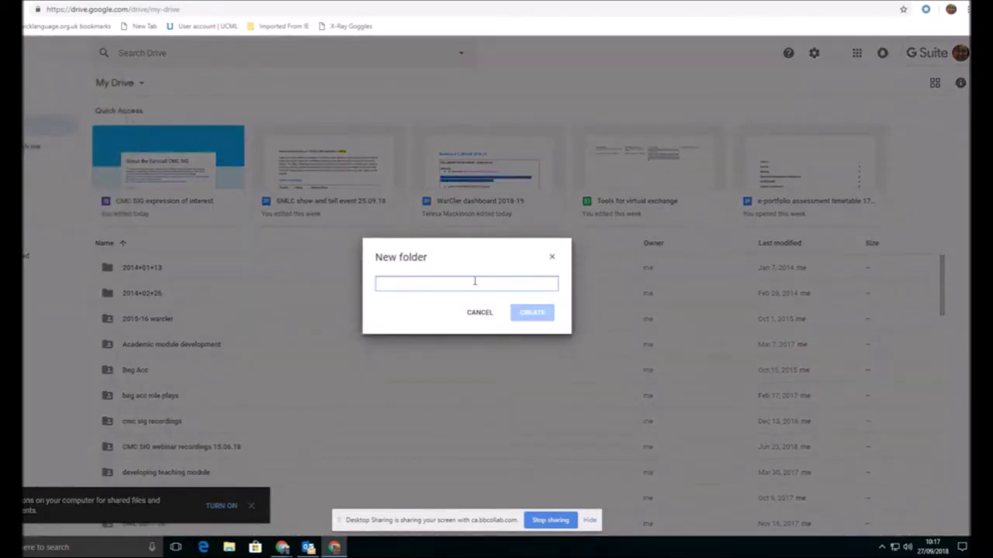
type("Demo")
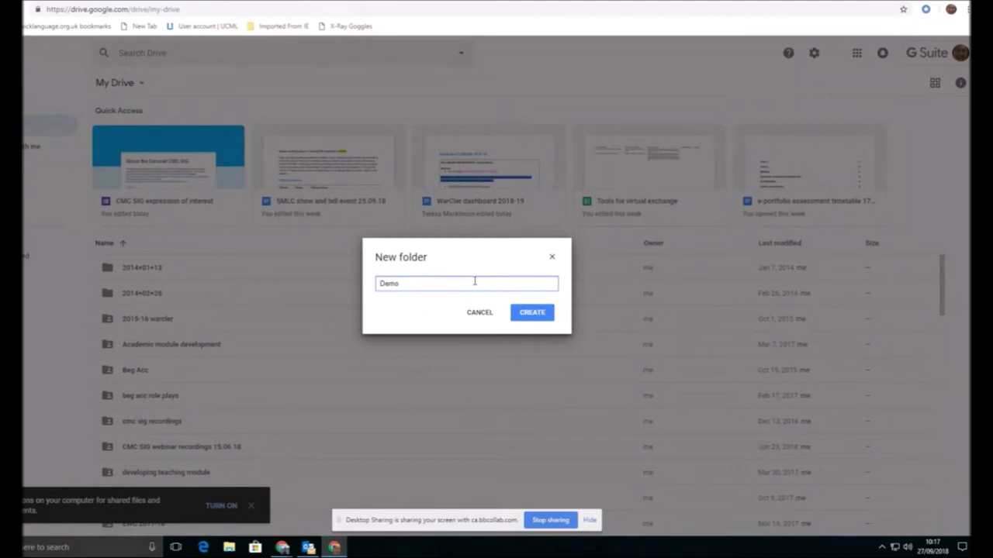
left_click(529, 313)
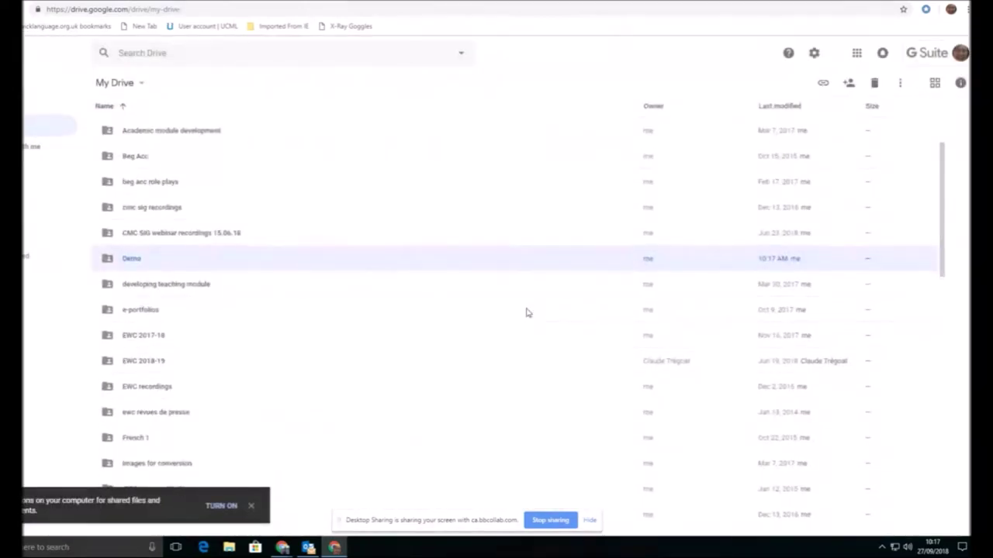
double_click(133, 259)
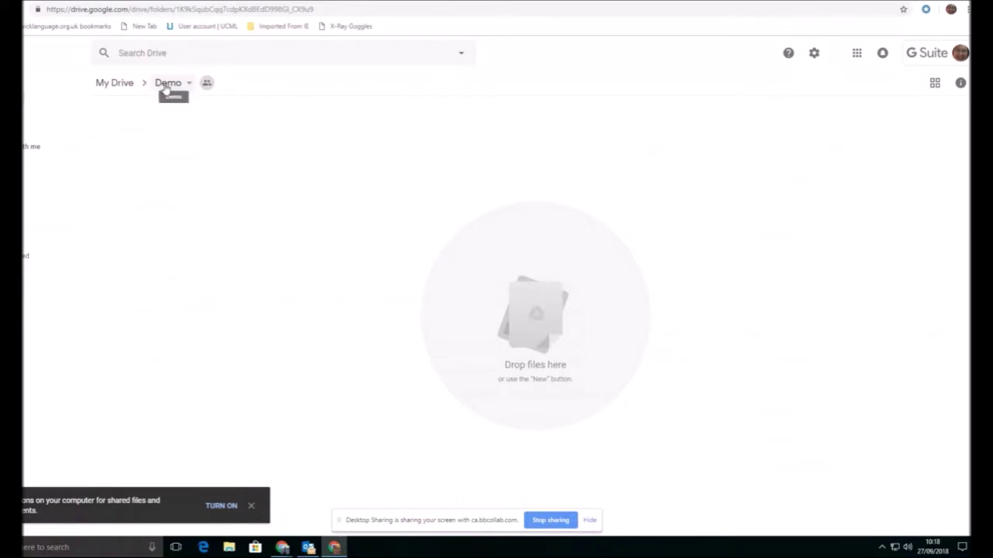
Step: Examine the Demo folder's advanced sharing settings, including the link sharing options and access levels, and leave without saving any change
mouse_move(206, 83)
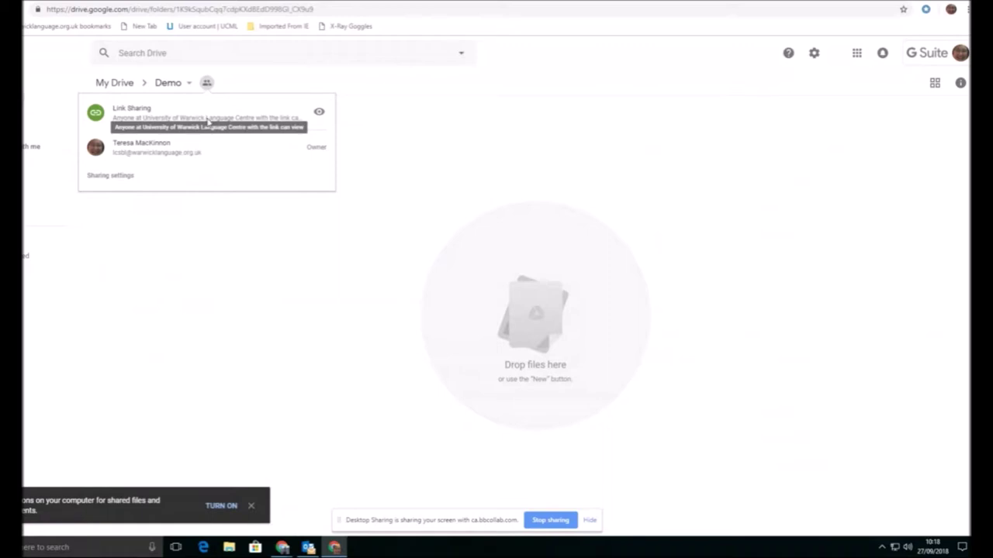
left_click(122, 176)
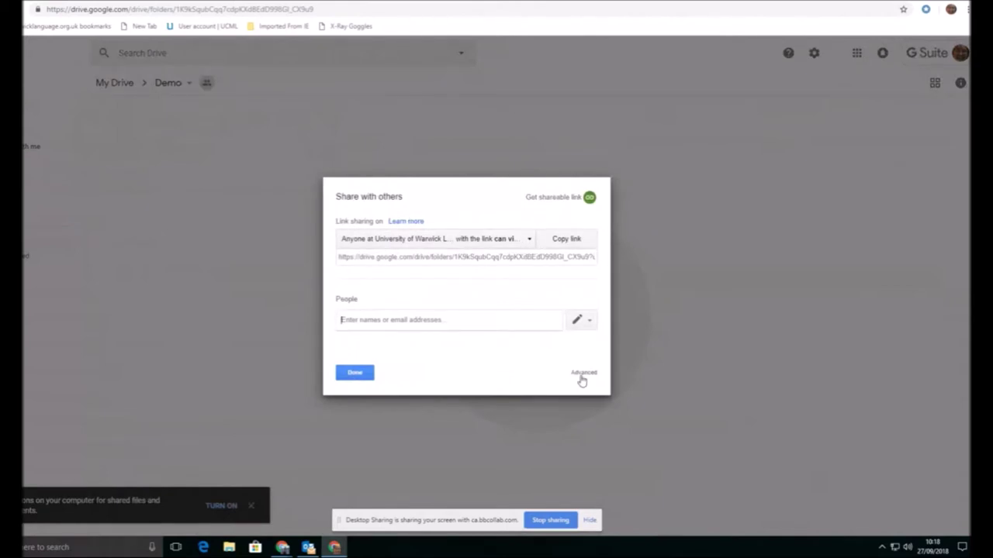
left_click(583, 375)
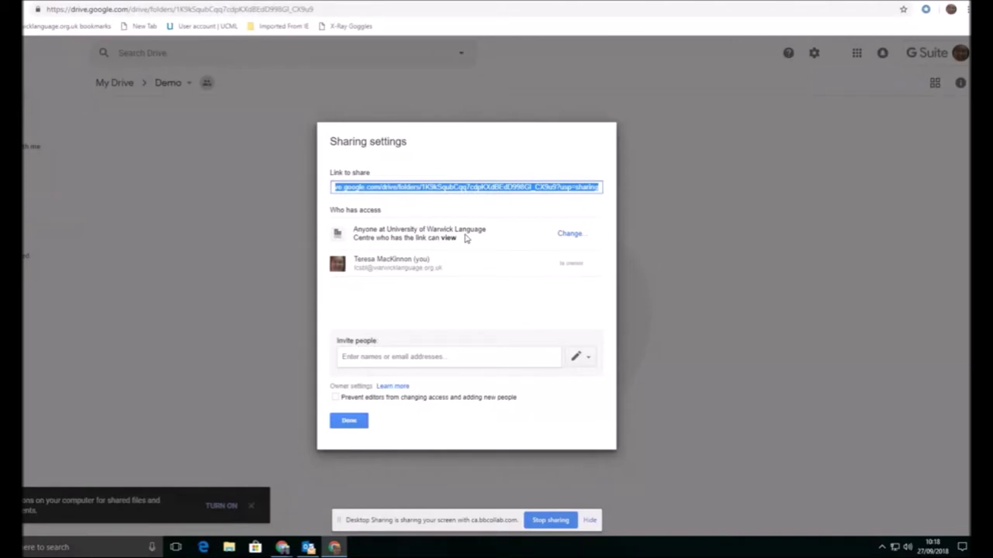
left_click(566, 234)
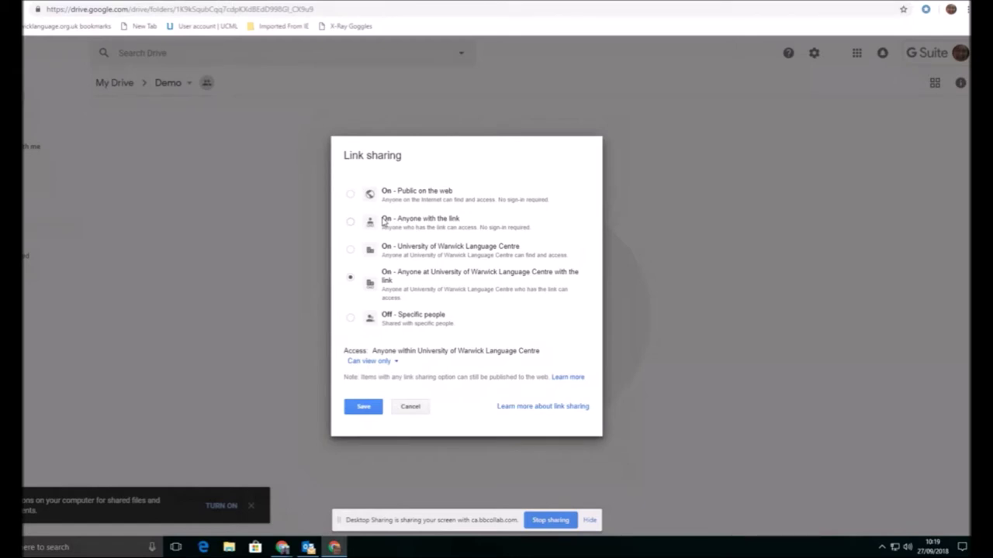
left_click(388, 362)
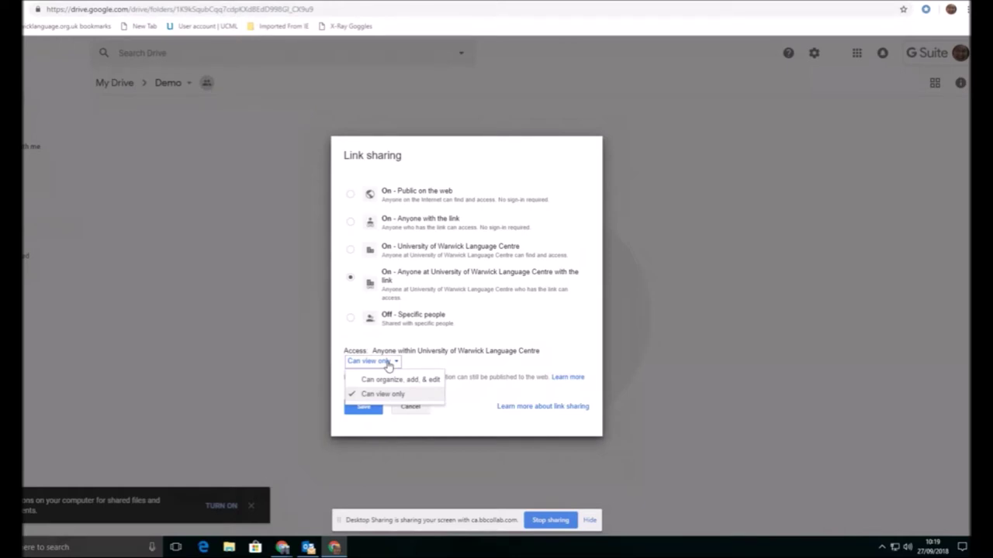
left_click(534, 315)
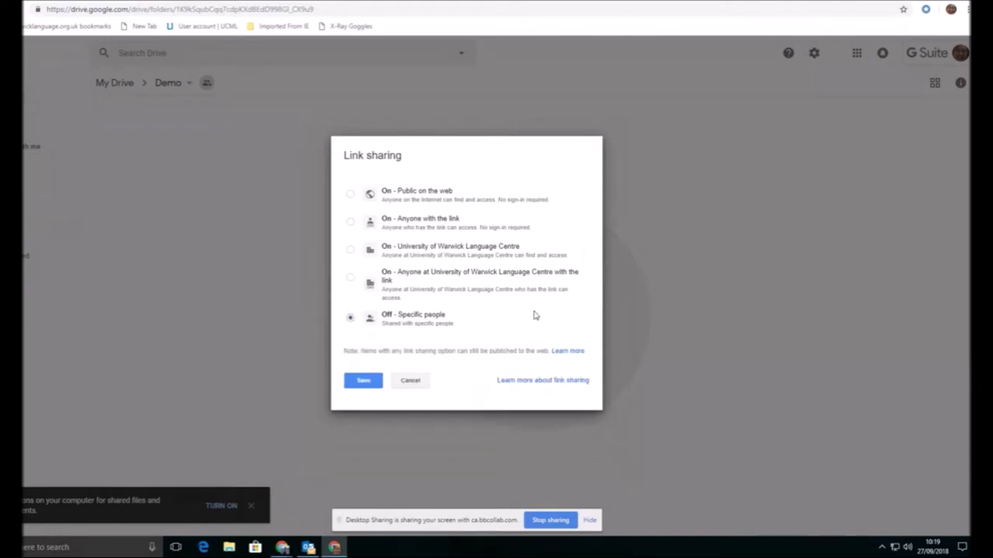
left_click(410, 381)
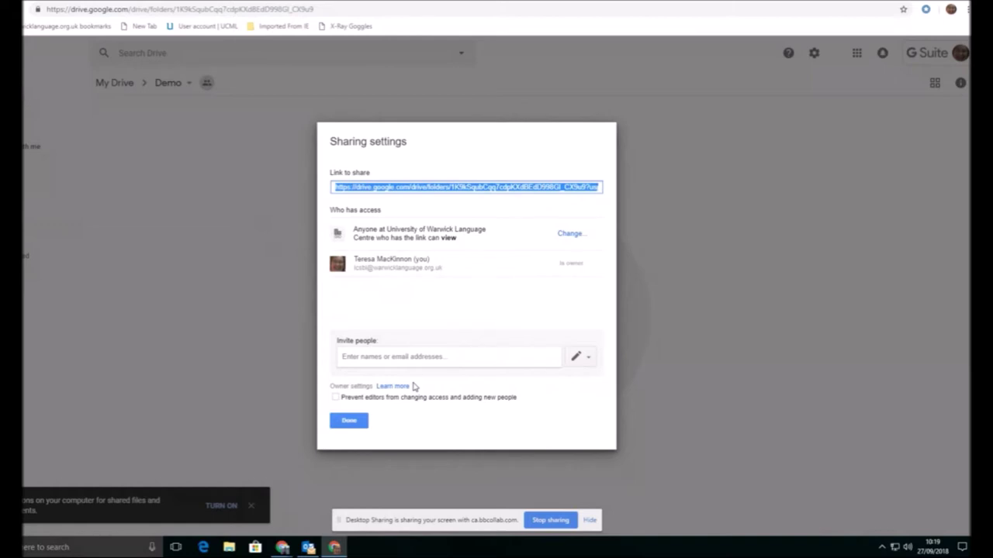
left_click(346, 421)
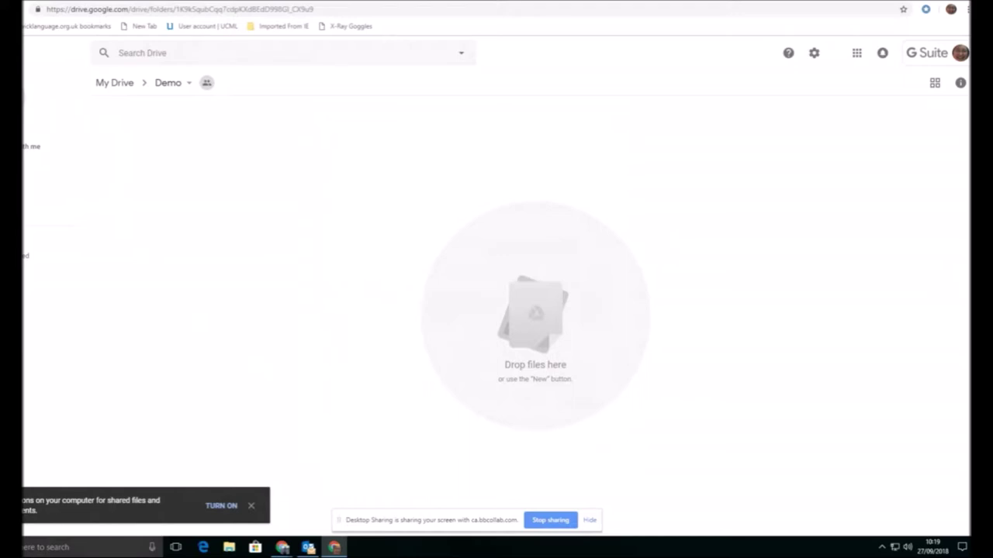
Step: Upload the Word document Virtual Exchange Student Portfolio_August2018 from the Desktop into the Demo folder
left_click(23, 82)
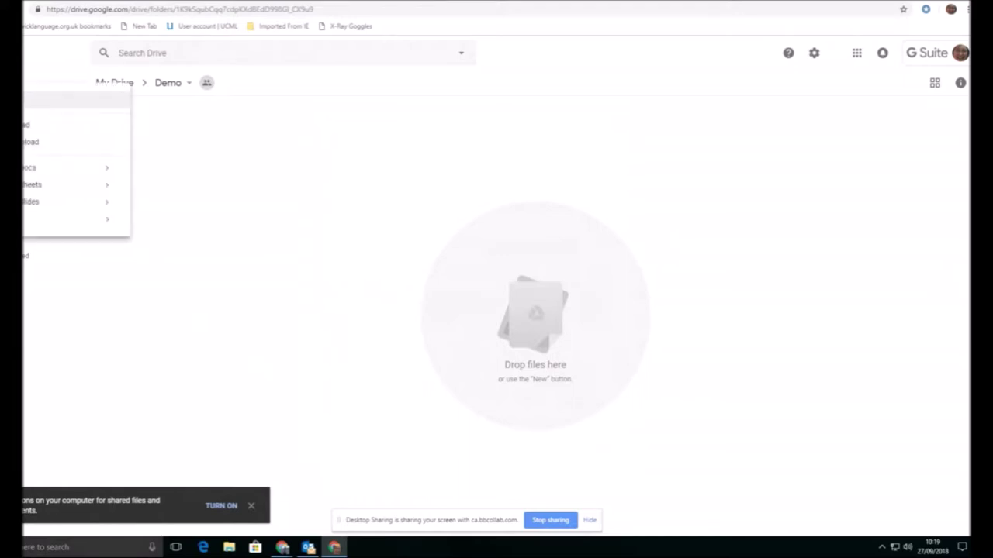
left_click(26, 124)
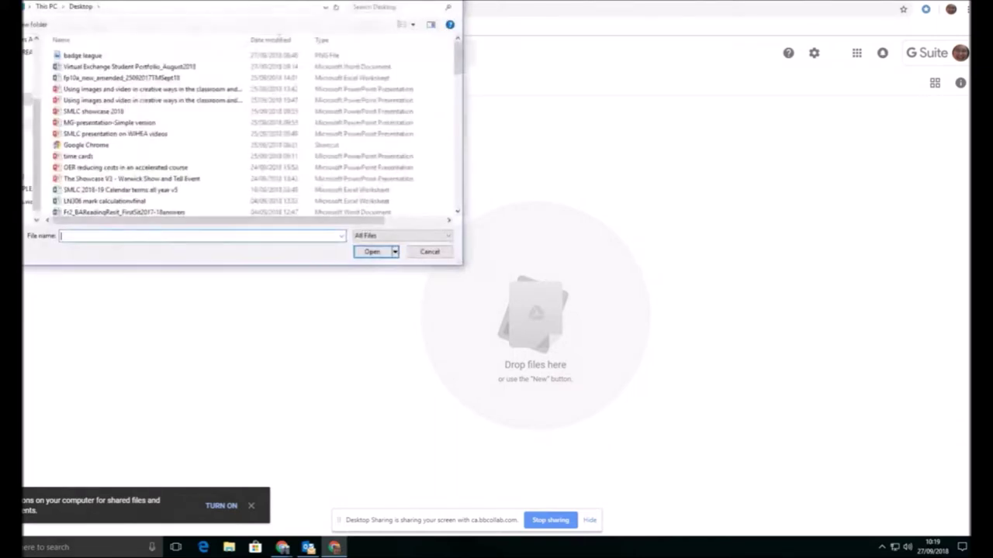
left_click(81, 67)
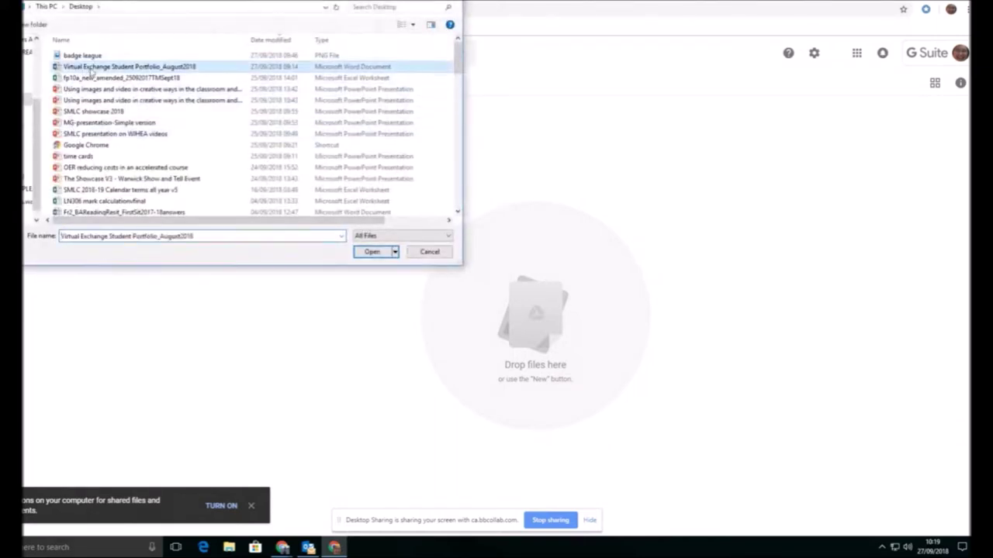
left_click(373, 253)
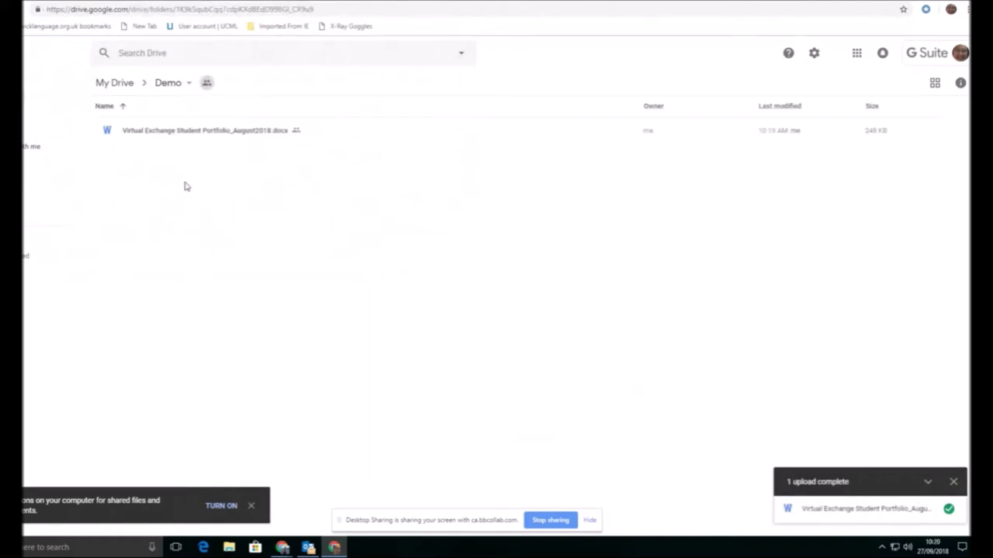
Step: Preview the uploaded Virtual Exchange Student Portfolio_August2018.docx and open it with Google Docs
left_click(210, 131)
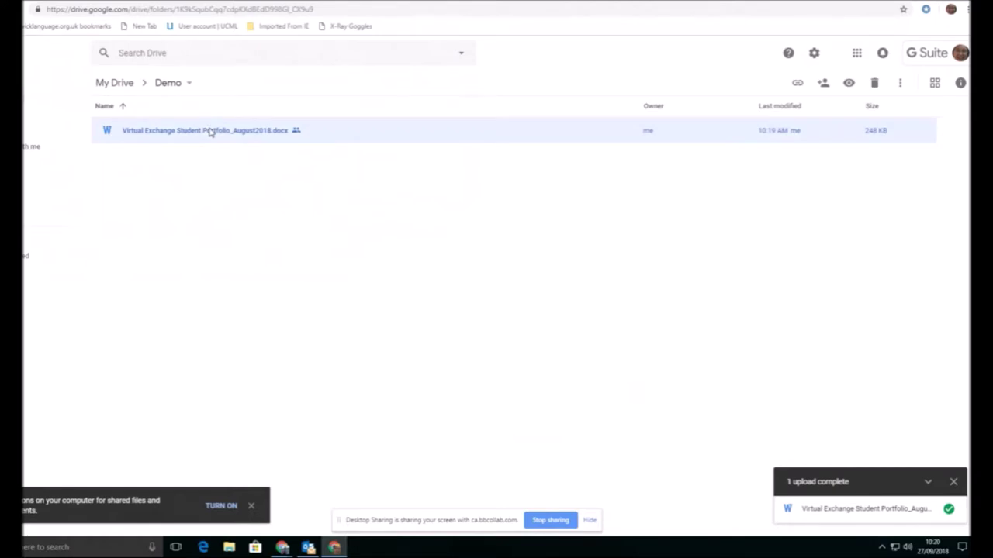
double_click(209, 132)
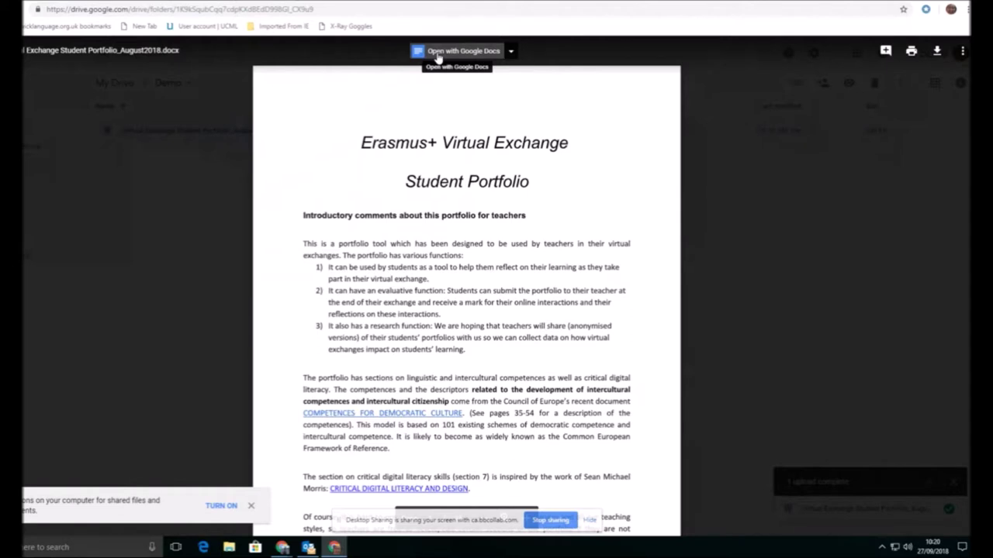
left_click(439, 54)
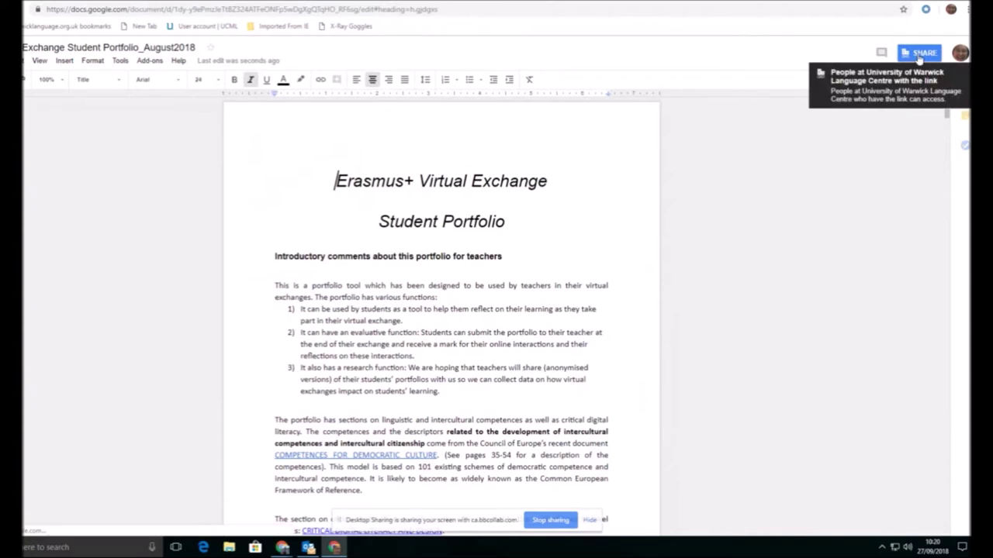
Step: Share the document with a colleague by picking their e-mail address from the suggested contacts and sending the invitation
left_click(920, 54)
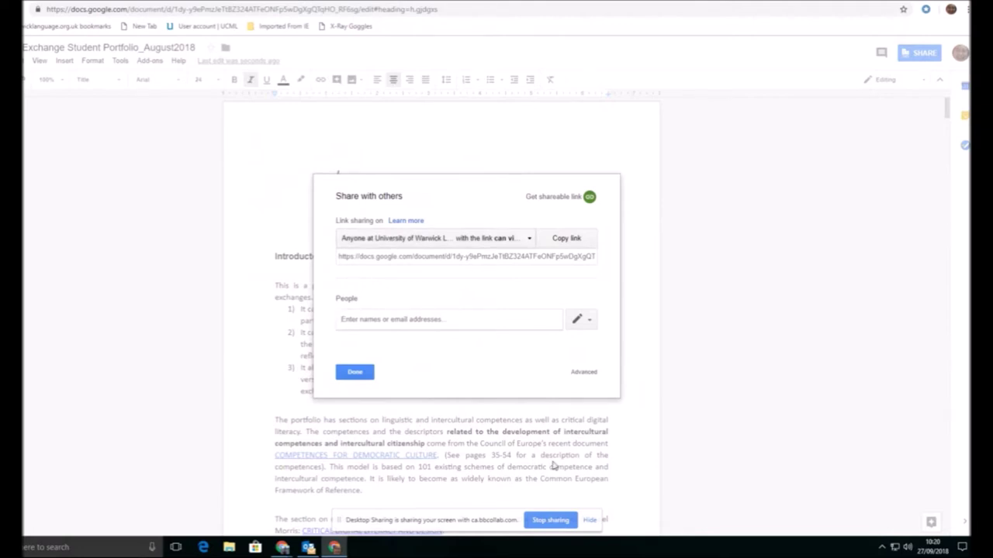
type("claude")
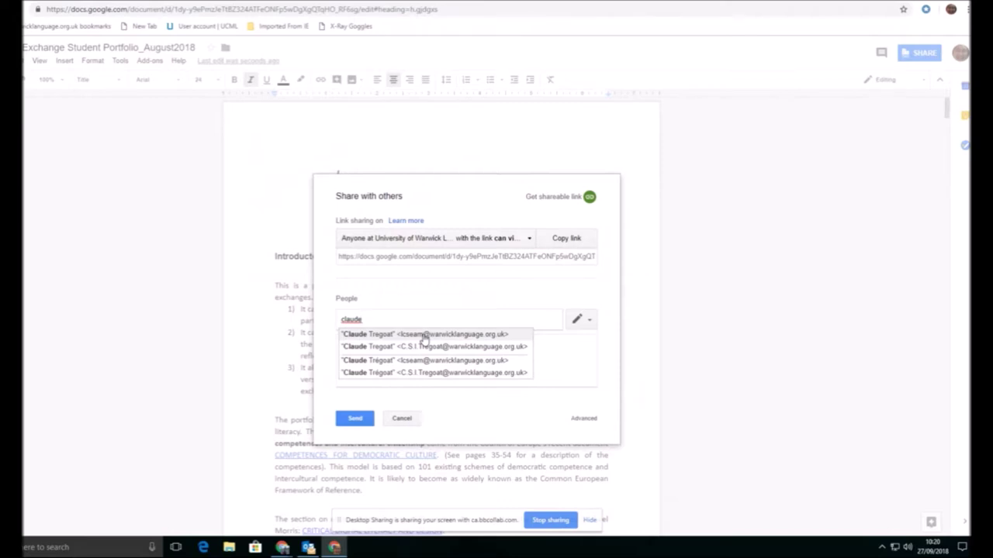
left_click(424, 338)
left_click(353, 419)
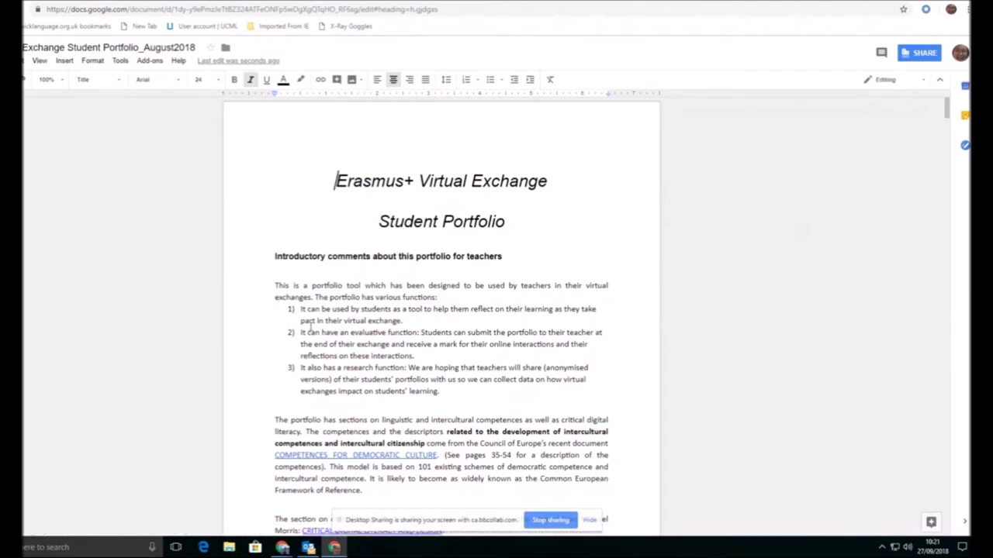
scroll(405, 349, "down", 3)
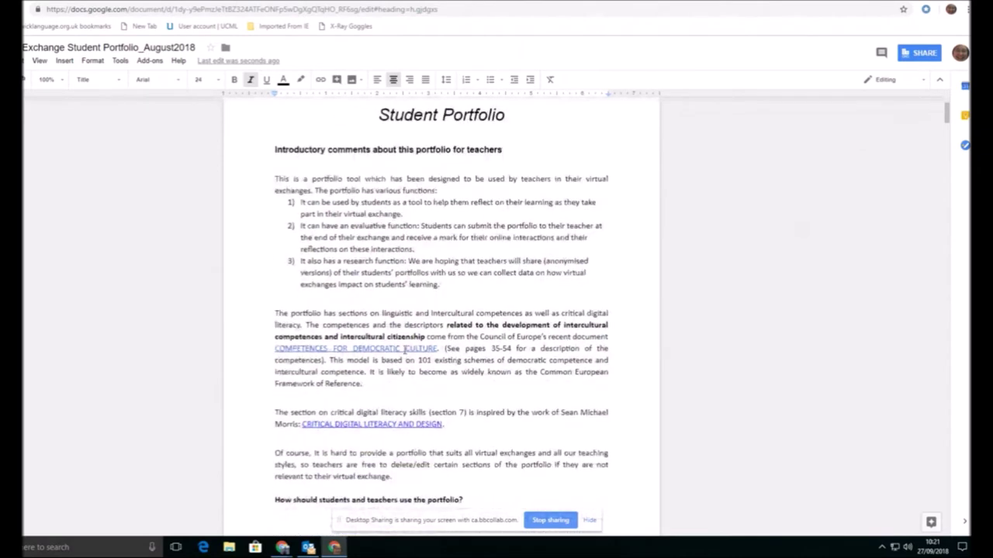
scroll(404, 349, "down", 3)
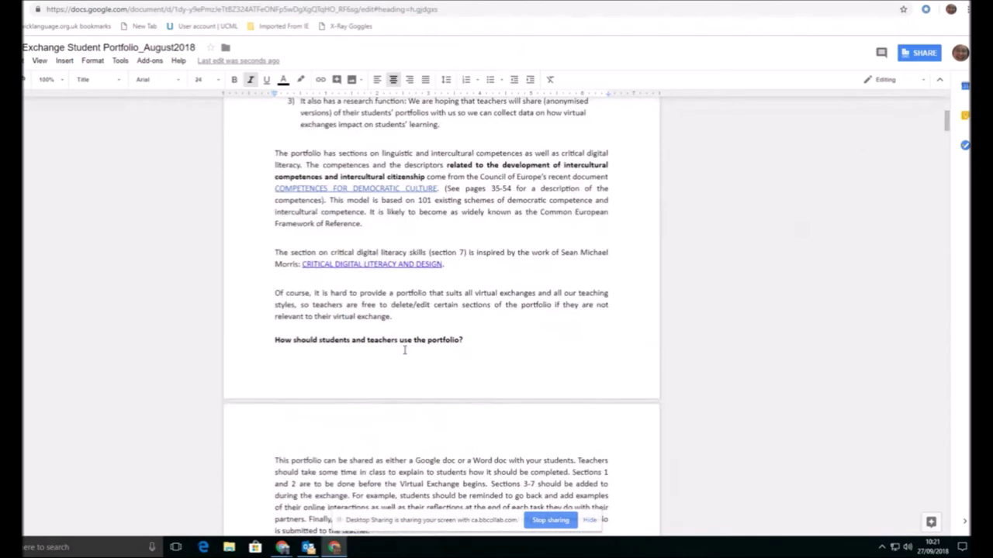
key("alt+f")
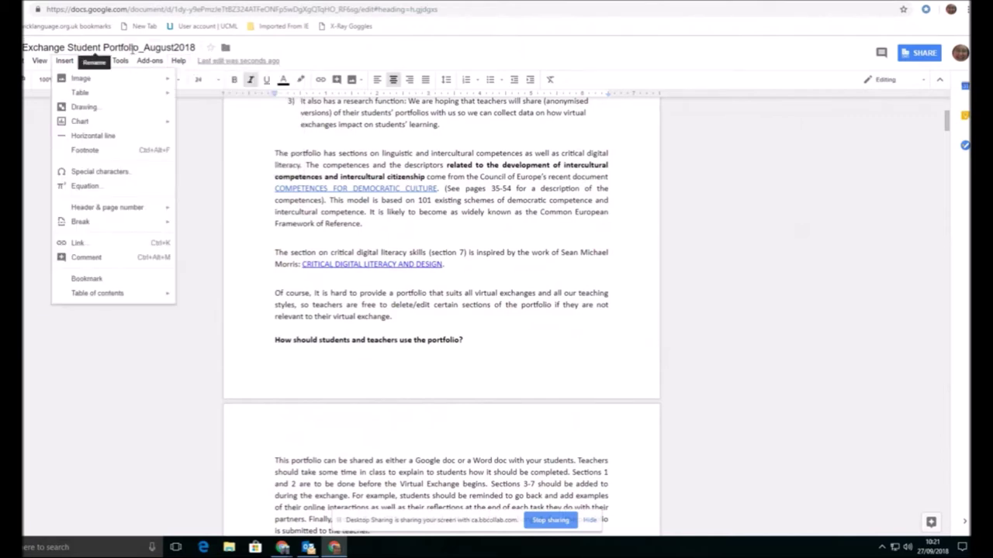
Step: Browse the document's folder location from Demo up to the Drive level without moving it, and return to the Drive preview of the .docx file
left_click(224, 49)
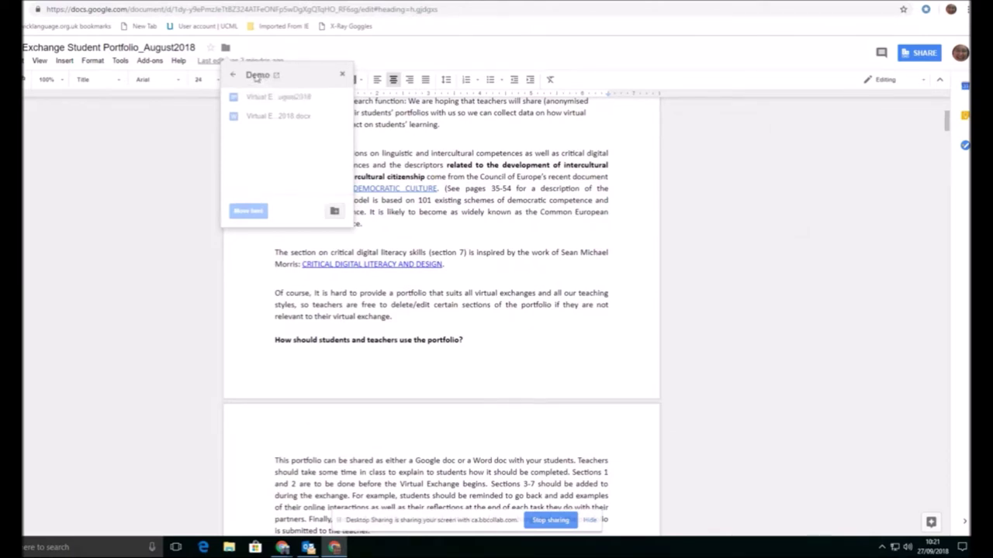
left_click(230, 78)
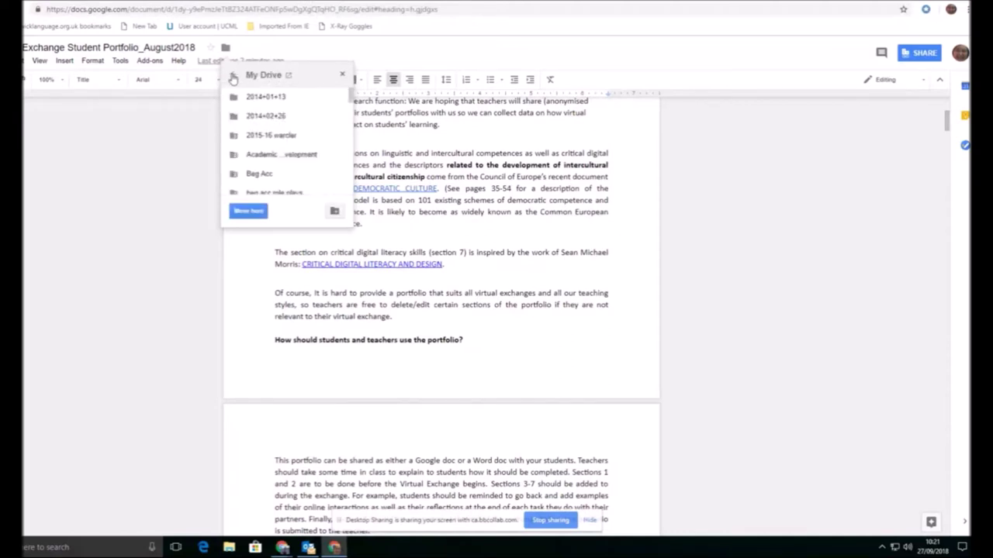
left_click(233, 79)
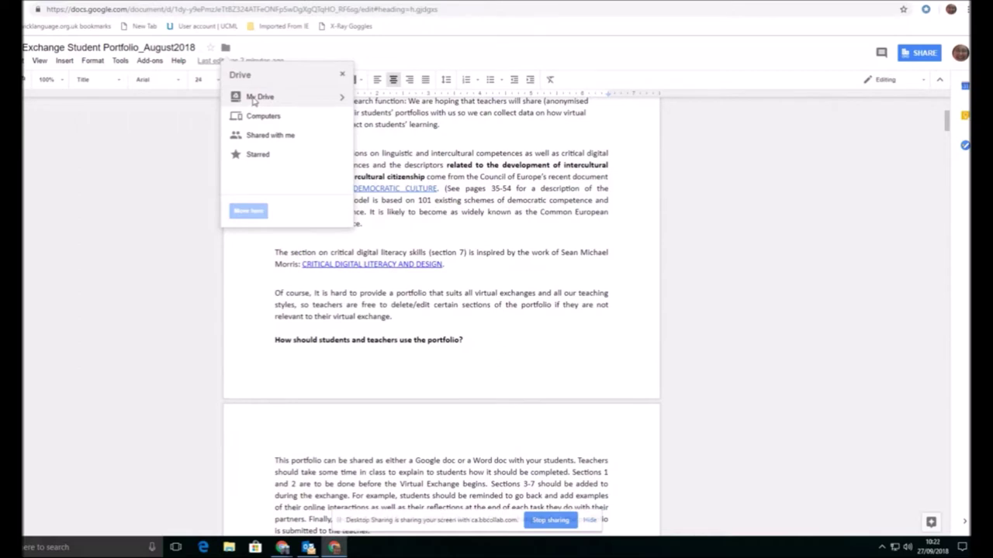
left_click(255, 100)
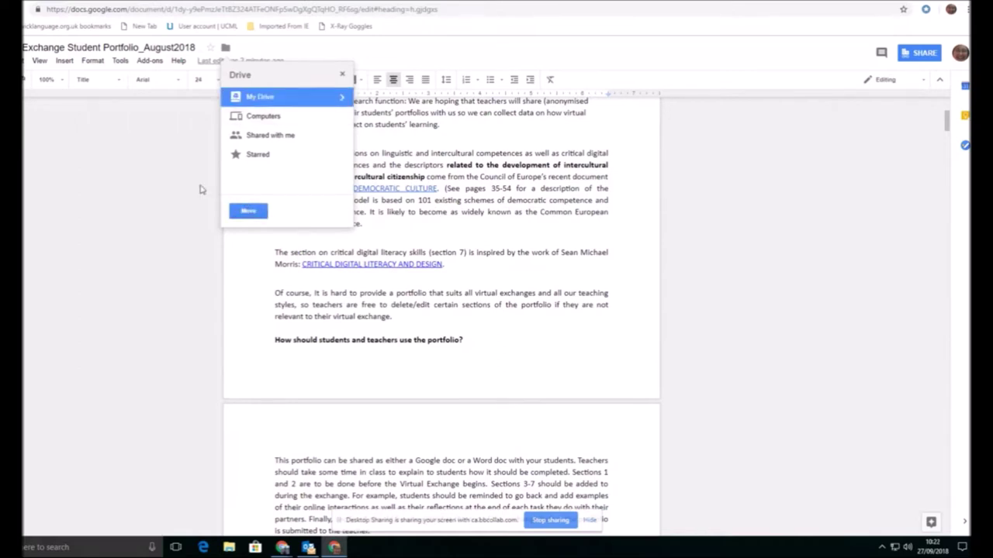
left_click(342, 78)
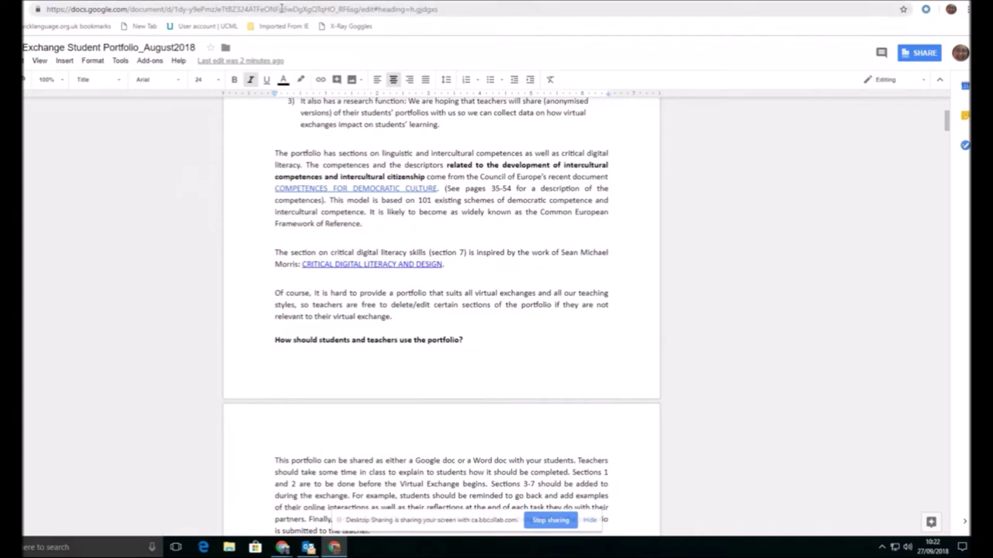
key("ctrl+Tab")
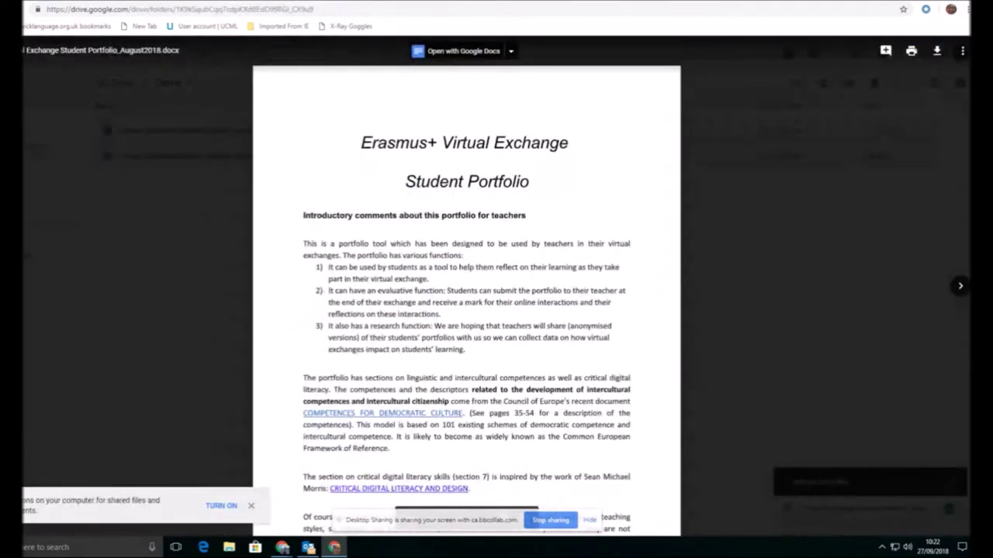
Step: Close the .docx preview to return to the Demo folder, and dismiss the desktop notifications prompt and the upload status notice
key("Escape")
left_click(224, 246)
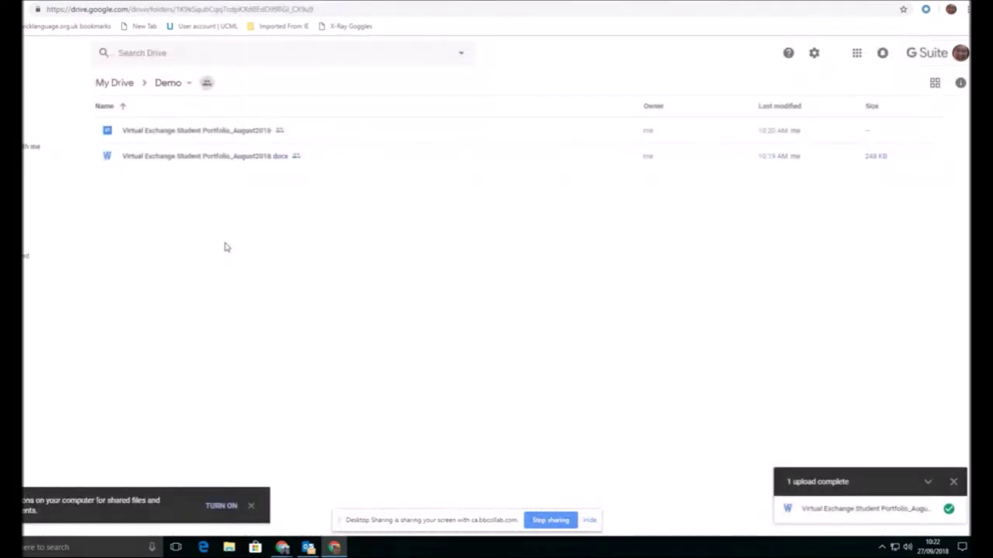
left_click(251, 507)
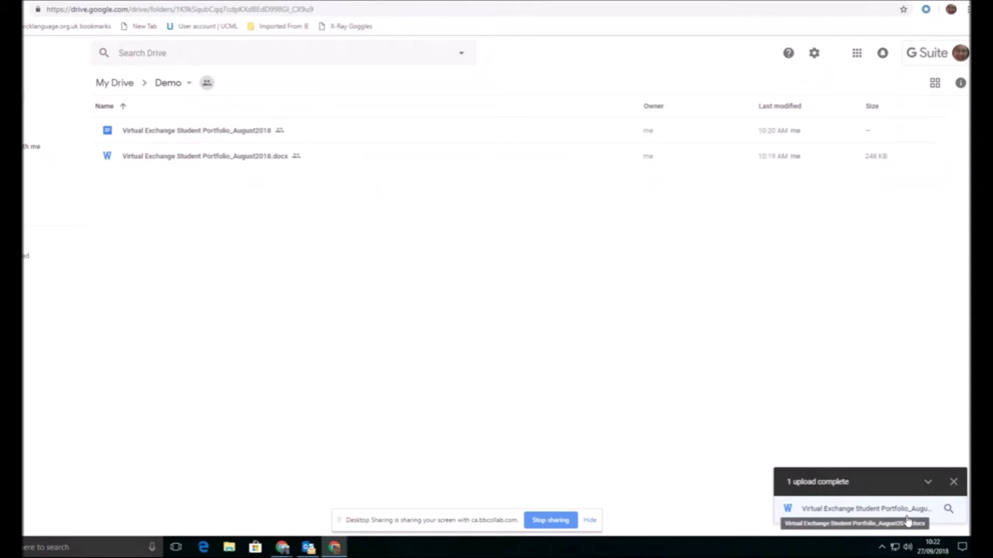
left_click(953, 482)
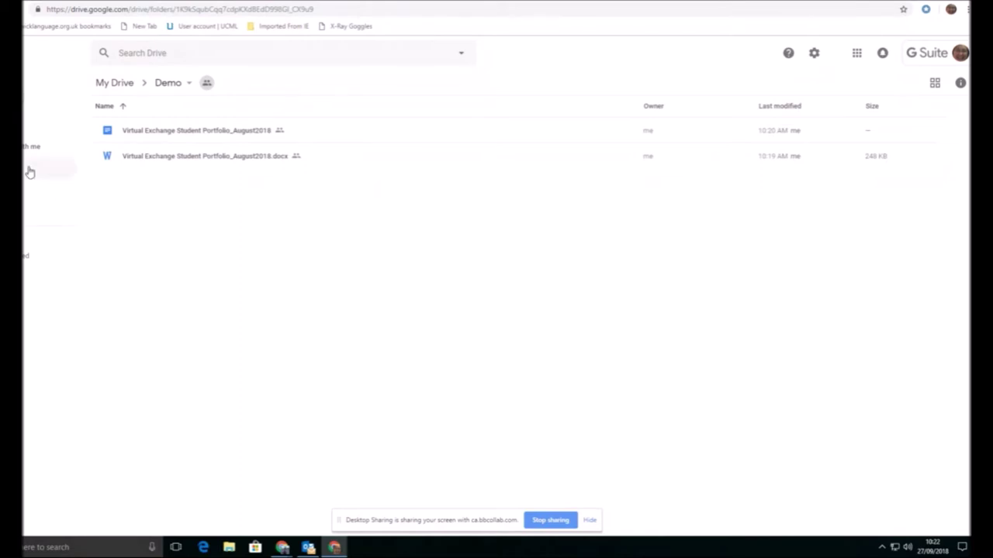
Step: View the additional Google apps available for creating new items in the Demo folder, without creating anything
left_click(23, 97)
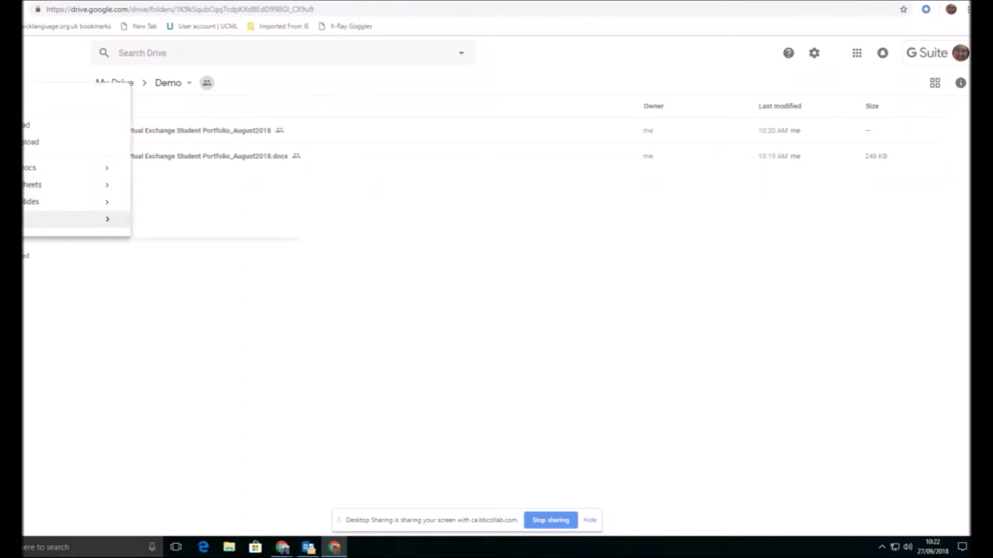
mouse_move(28, 219)
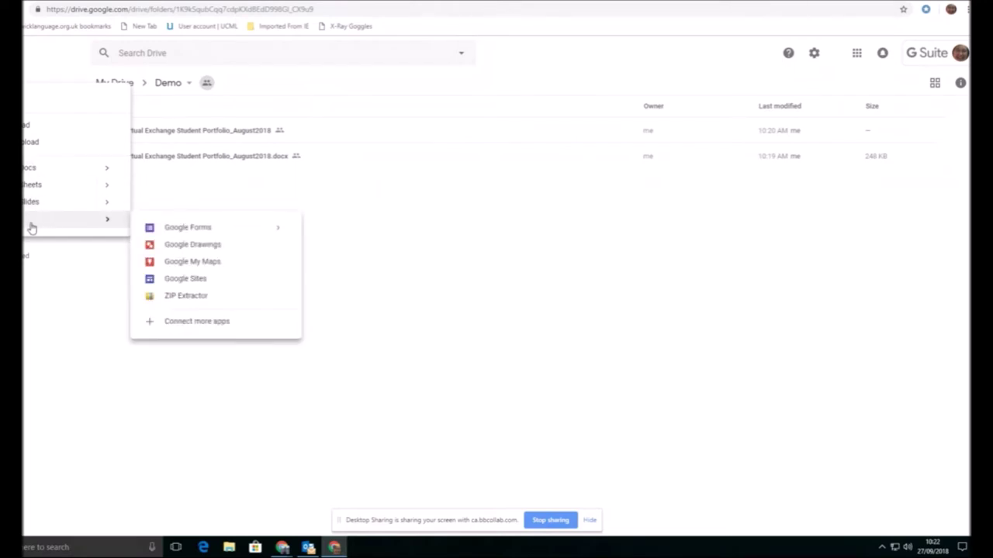
left_click(426, 224)
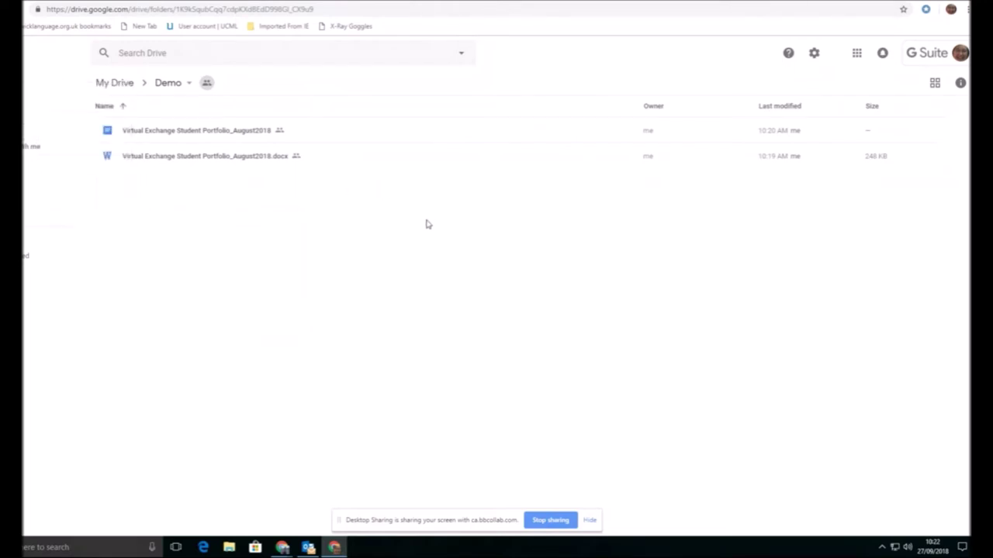
Step: Open the Google Docs version of Virtual Exchange Student Portfolio_August2018 and review its advanced sharing settings, including the invited colleague's access options
left_click(280, 132)
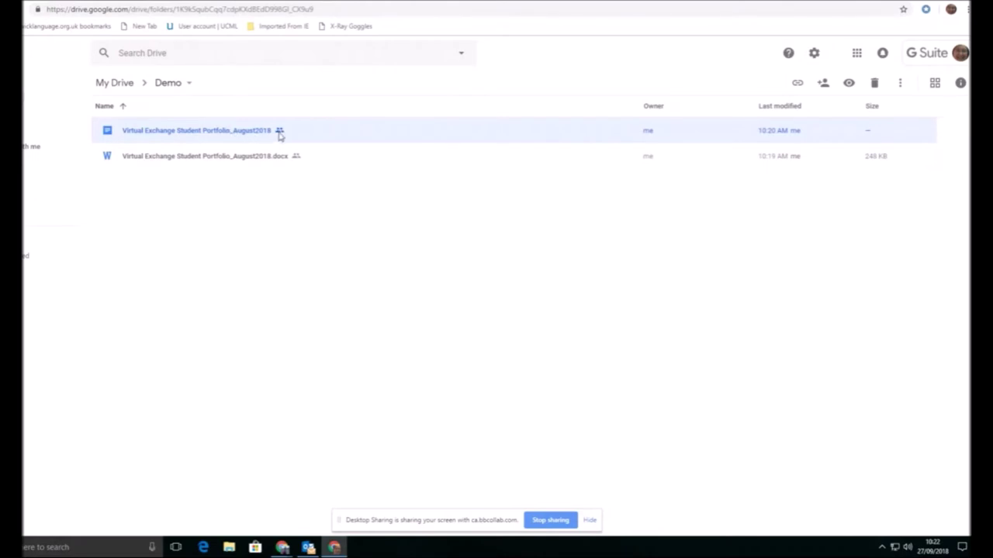
double_click(230, 132)
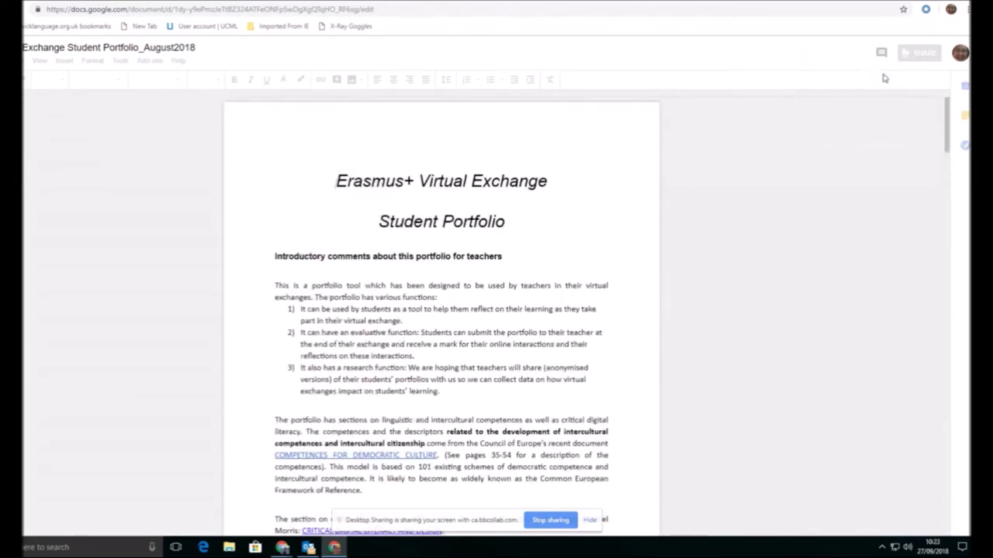
left_click(922, 54)
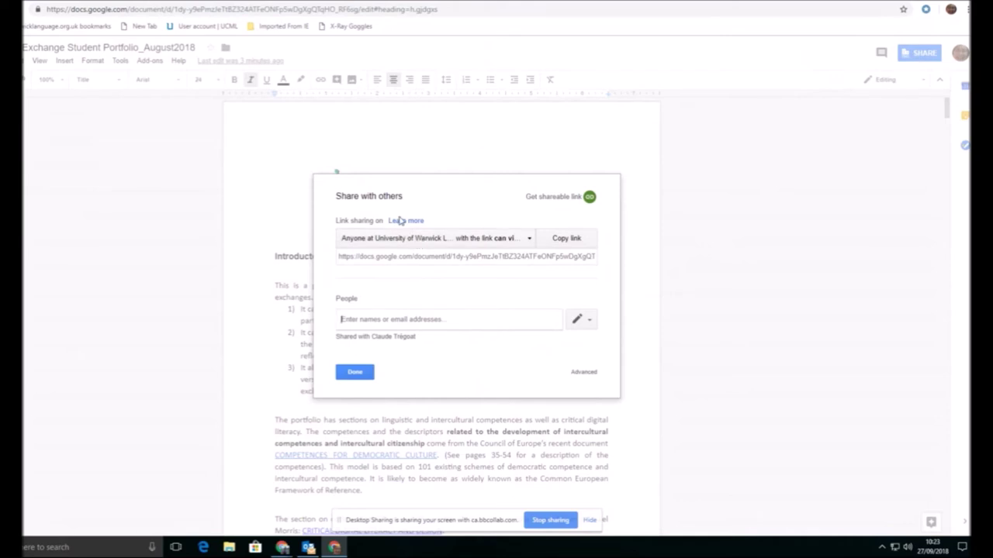
left_click(586, 375)
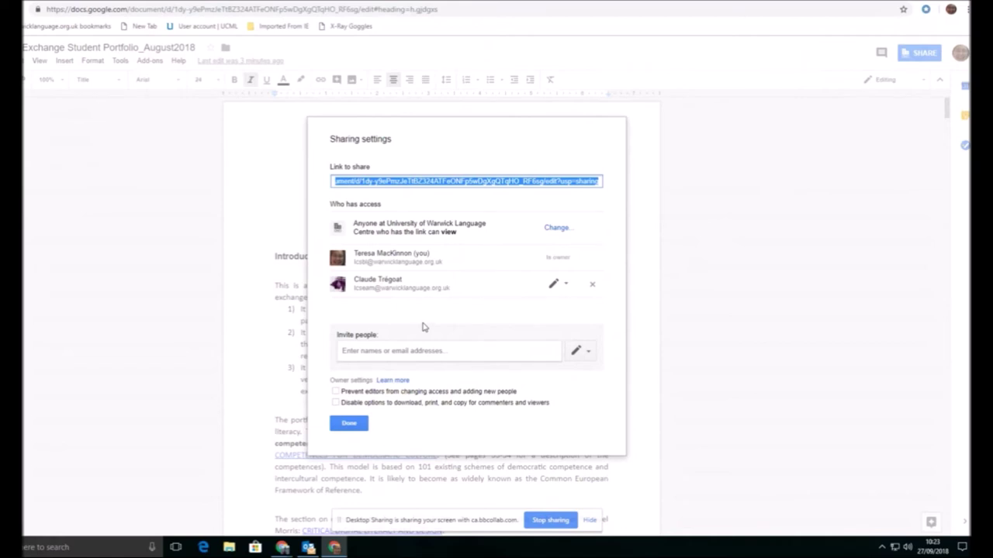
right_click(411, 339)
left_click(566, 294)
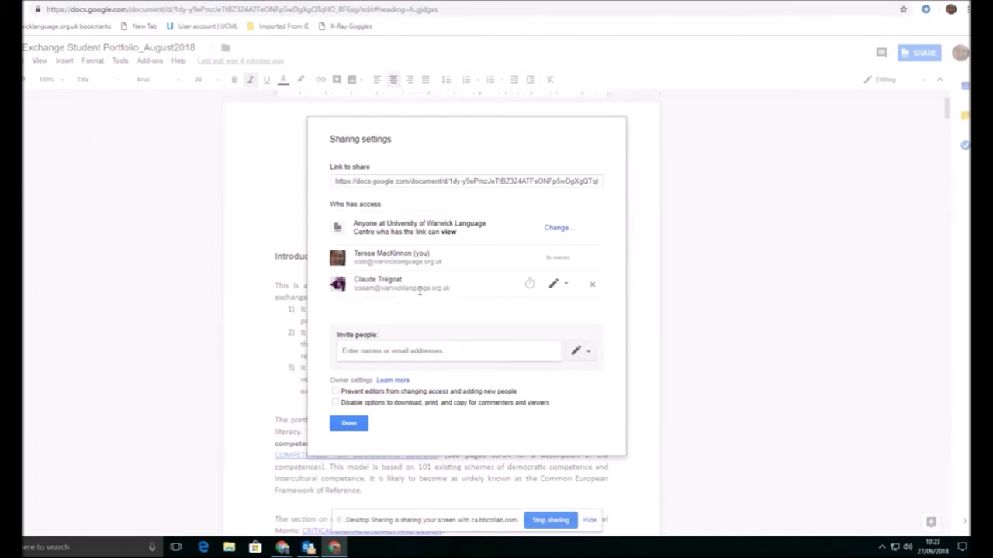
left_click(354, 424)
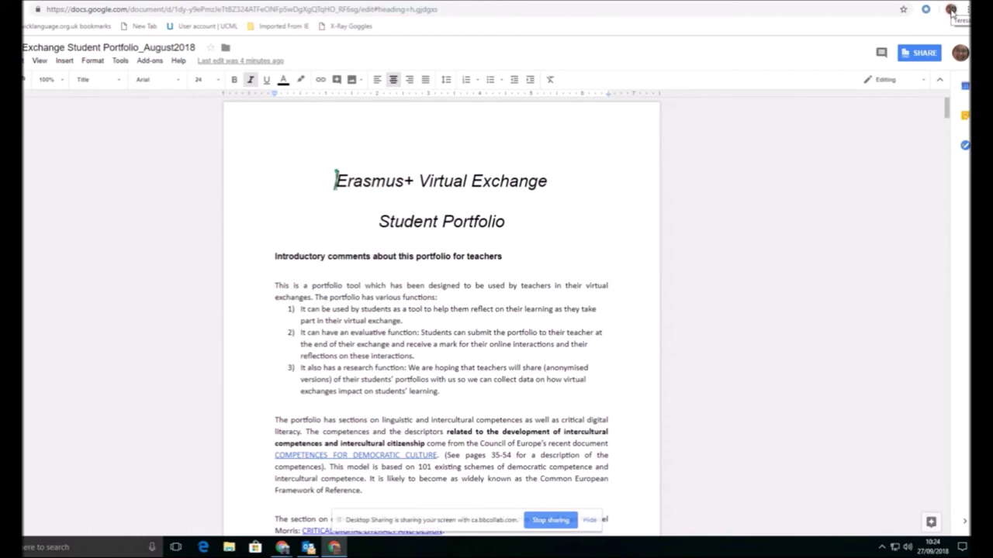
Step: View the Chrome profile manager with its options for adding a person or browsing as a guest, and close it
left_click(951, 11)
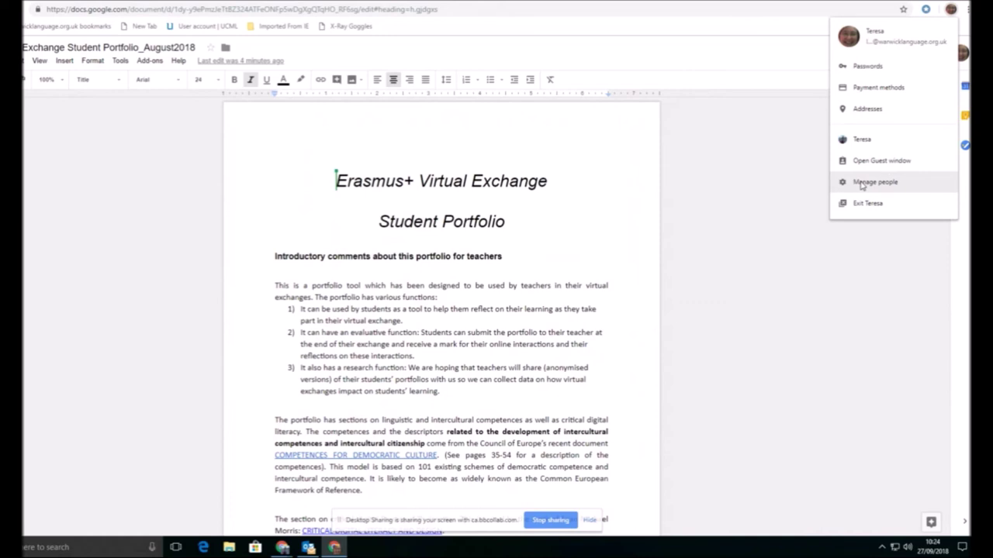
left_click(861, 182)
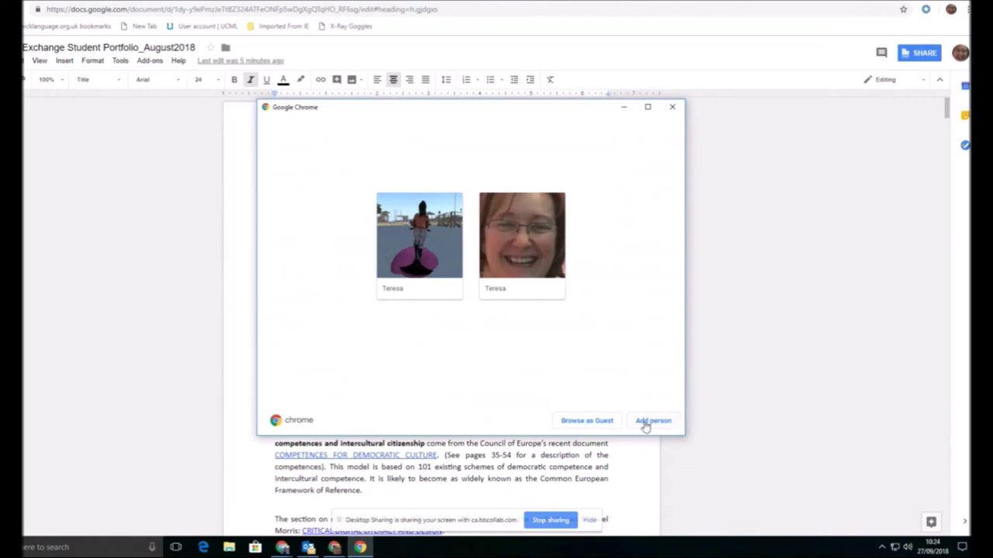
left_click(671, 106)
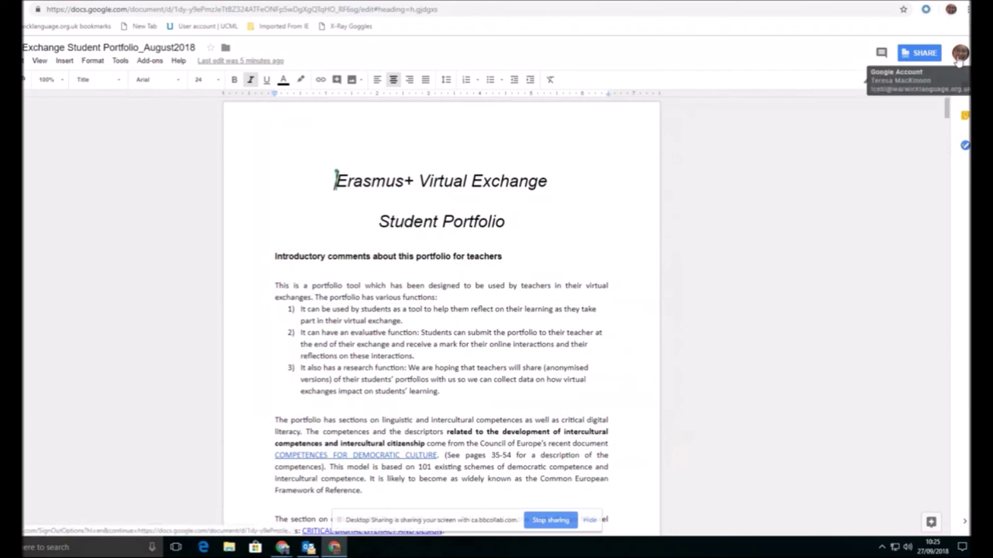
Step: Recheck who has access to the portfolio document in its advanced sharing settings, and return to the document
left_click(921, 60)
left_click(588, 373)
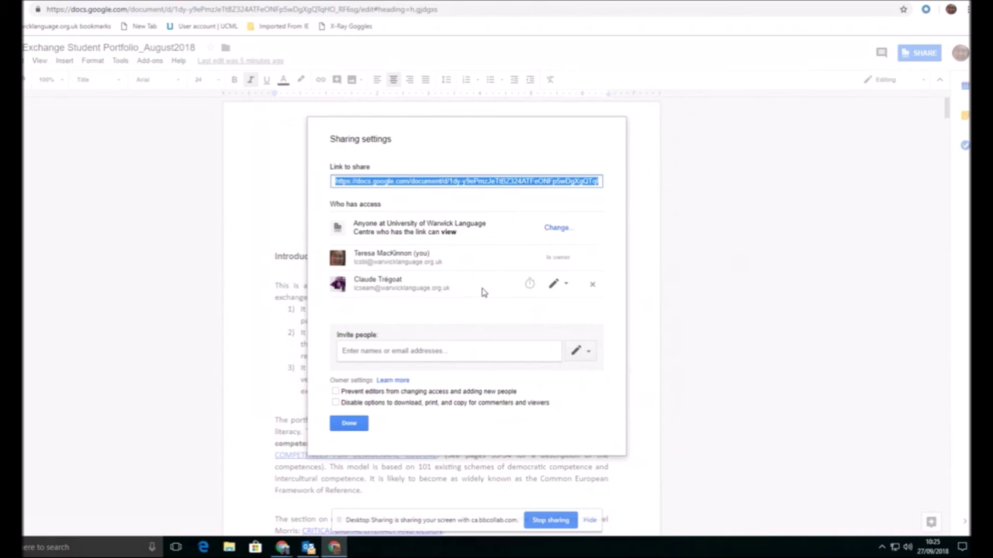
left_click(349, 423)
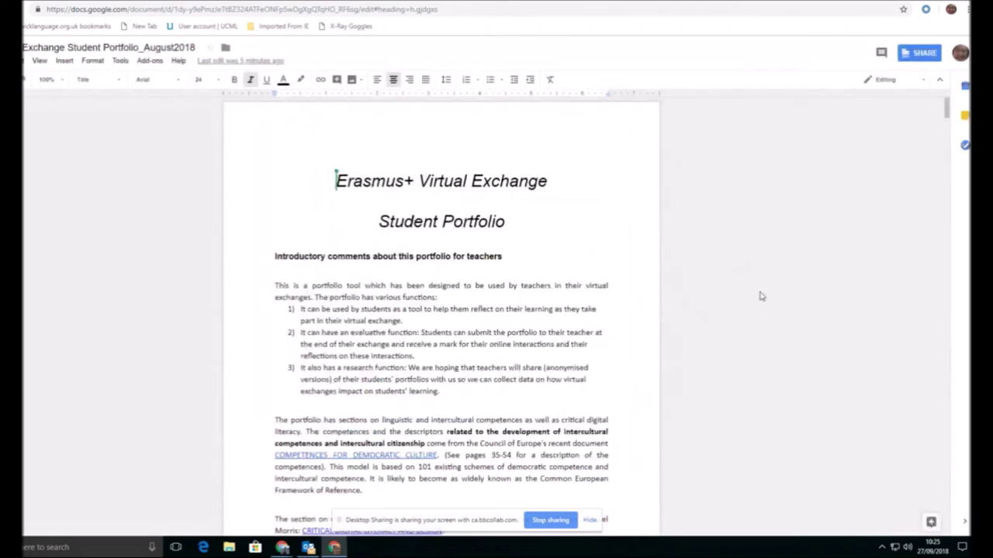